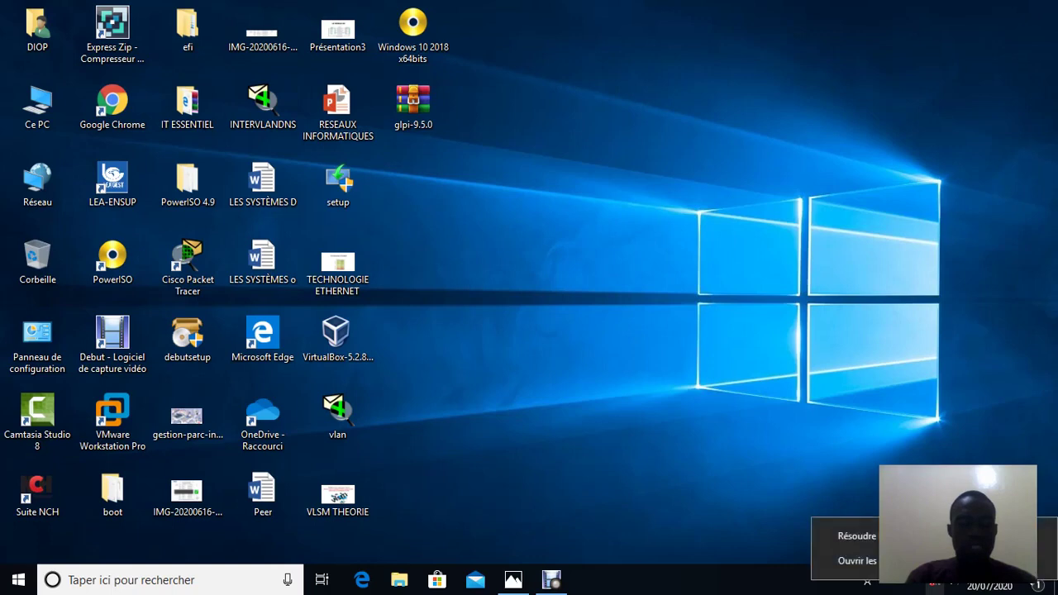
# Step: Open the properties of the Ethernet adapter from the Windows network connections
pyautogui.click(857, 560)
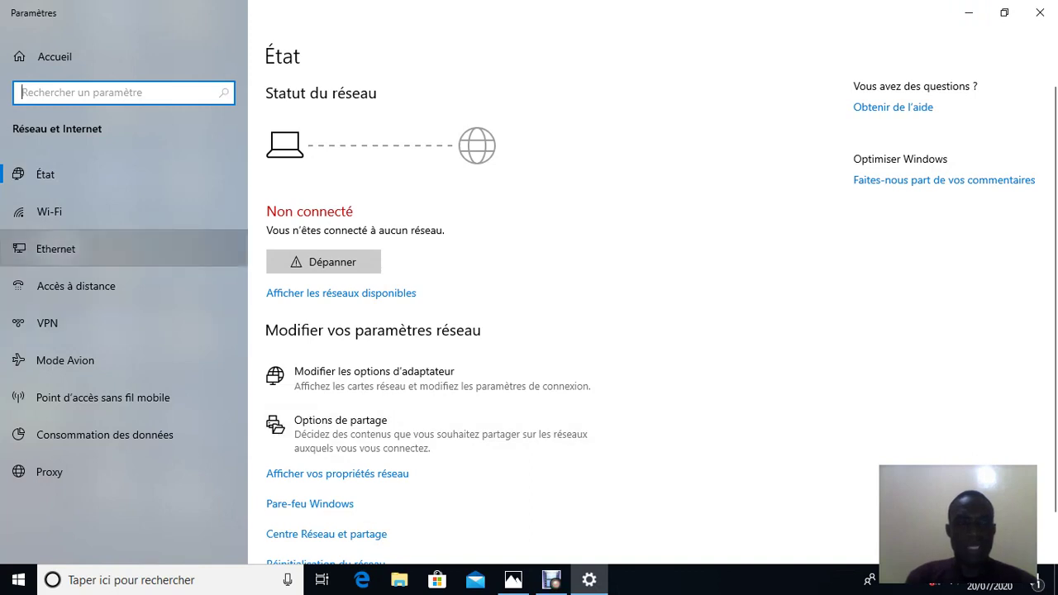
pyautogui.click(57, 249)
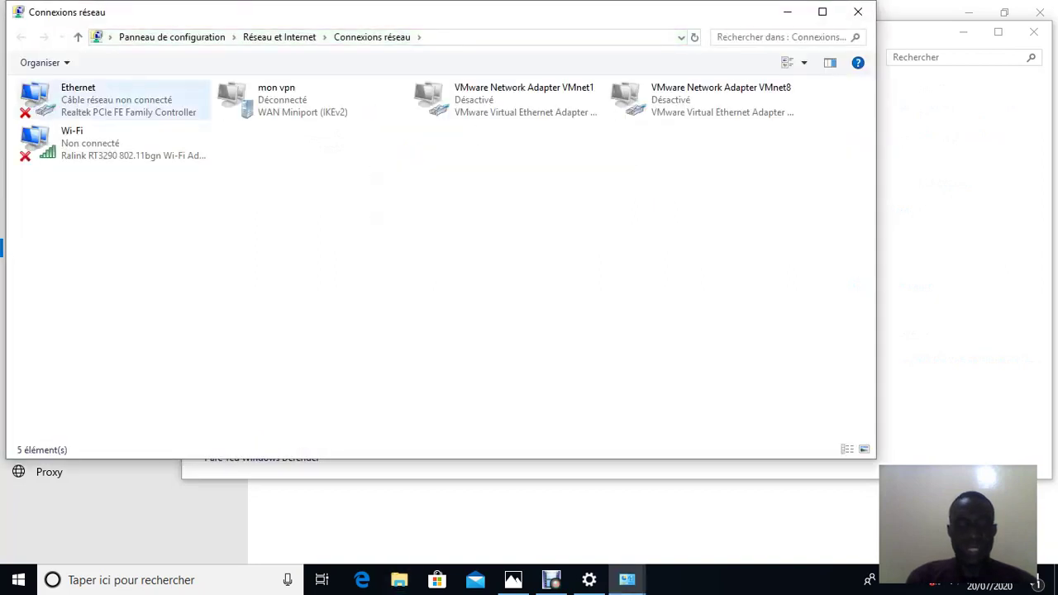
pyautogui.rightClick(87, 92)
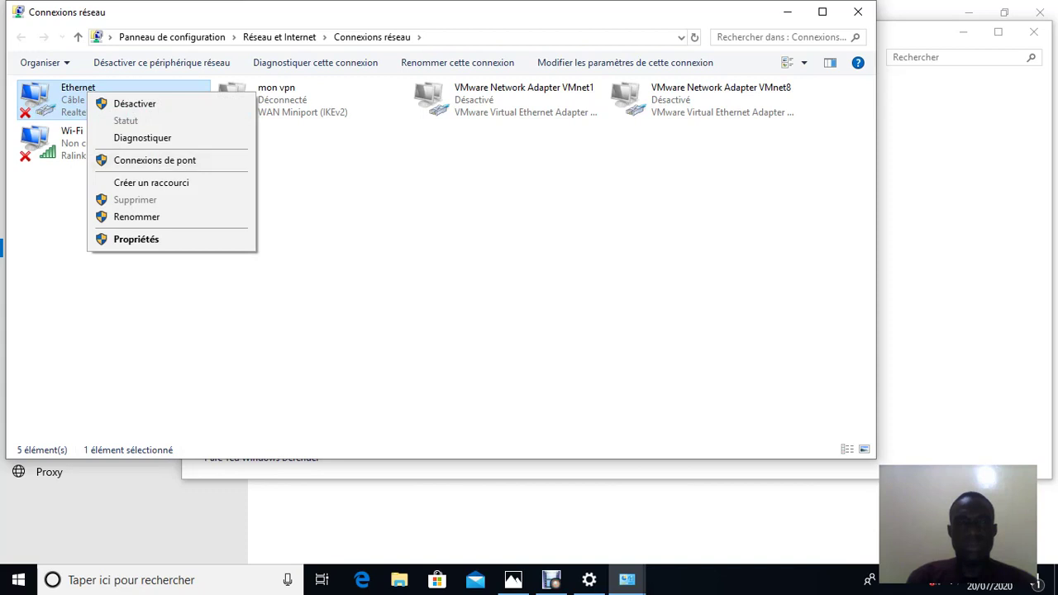
pyautogui.press('Escape')
pyautogui.hotkey('shift', 'F10')
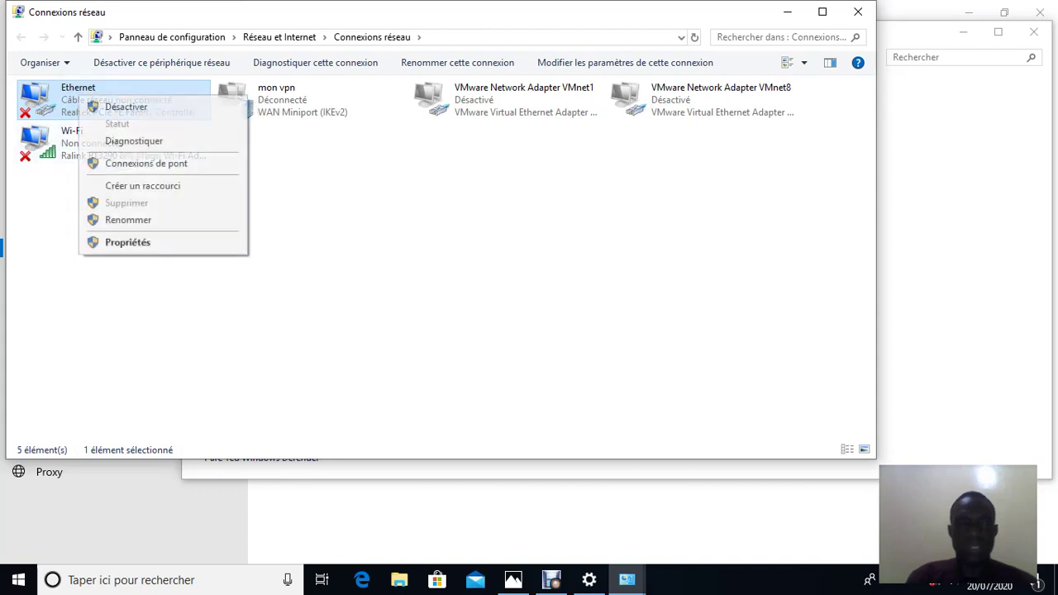
pyautogui.press('Up')
pyautogui.press('Return')
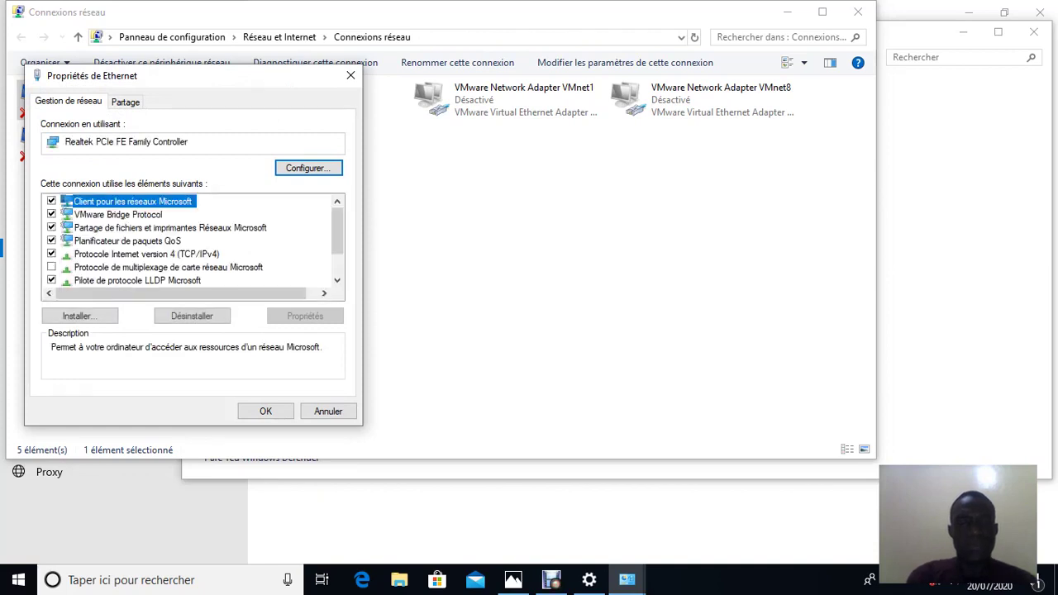
# Step: Assign the Ethernet adapter's IPv4 protocol the static address 192.168.1.2 with subnet mask 255.255.255.0
pyautogui.click(146, 254)
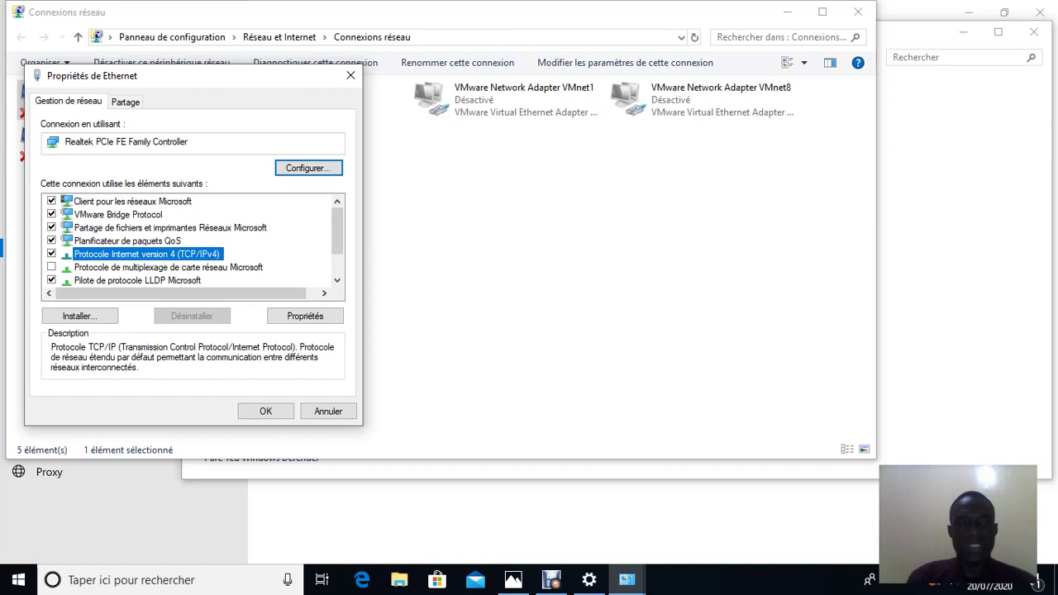
pyautogui.click(305, 316)
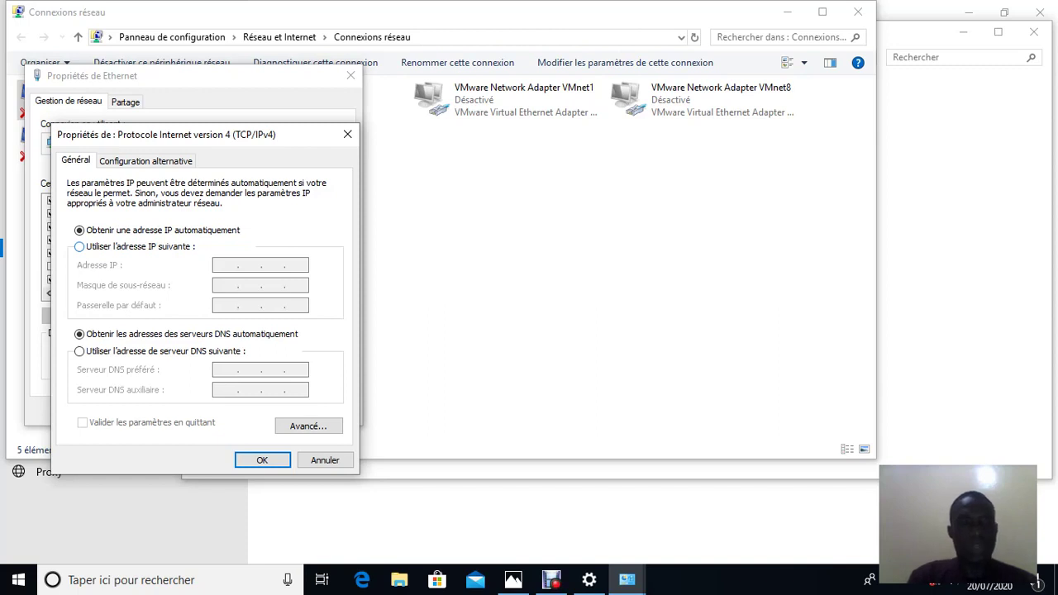
pyautogui.click(79, 246)
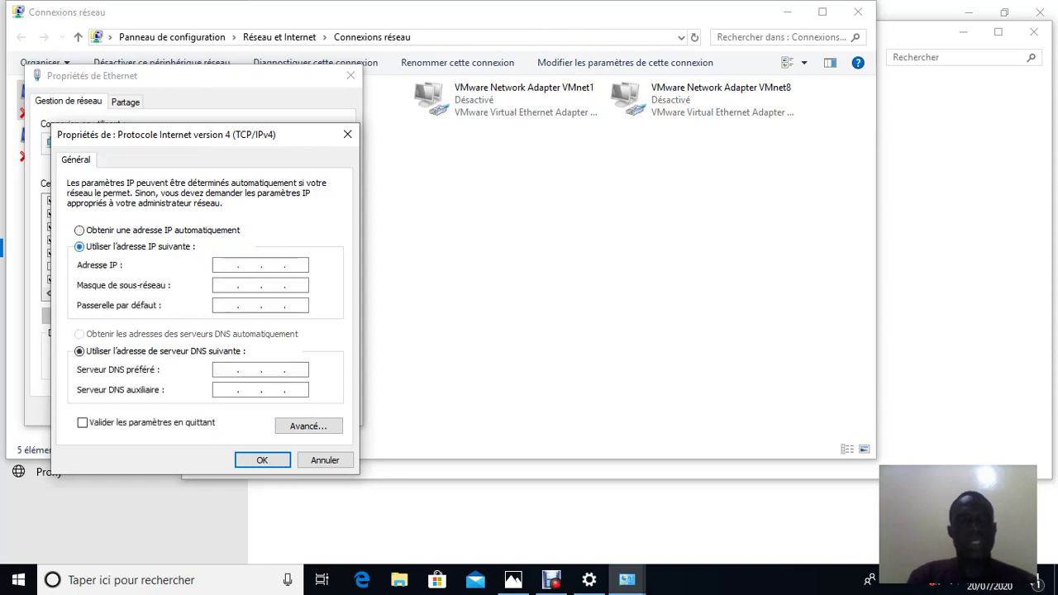
pyautogui.click(225, 265)
pyautogui.write('192 . 1')
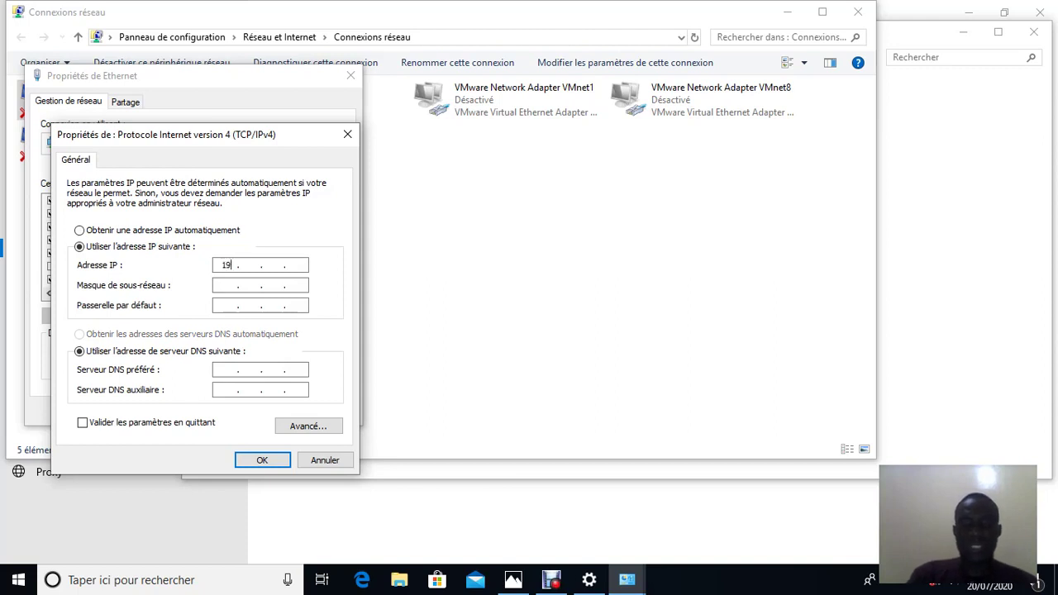
pyautogui.write('68 . ')
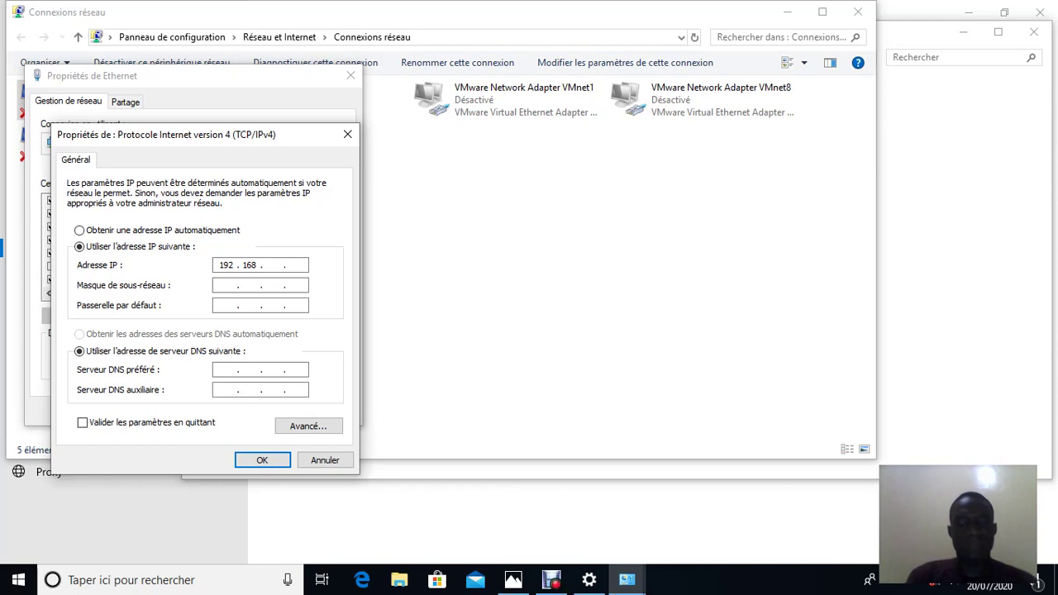
pyautogui.write('1 . 2')
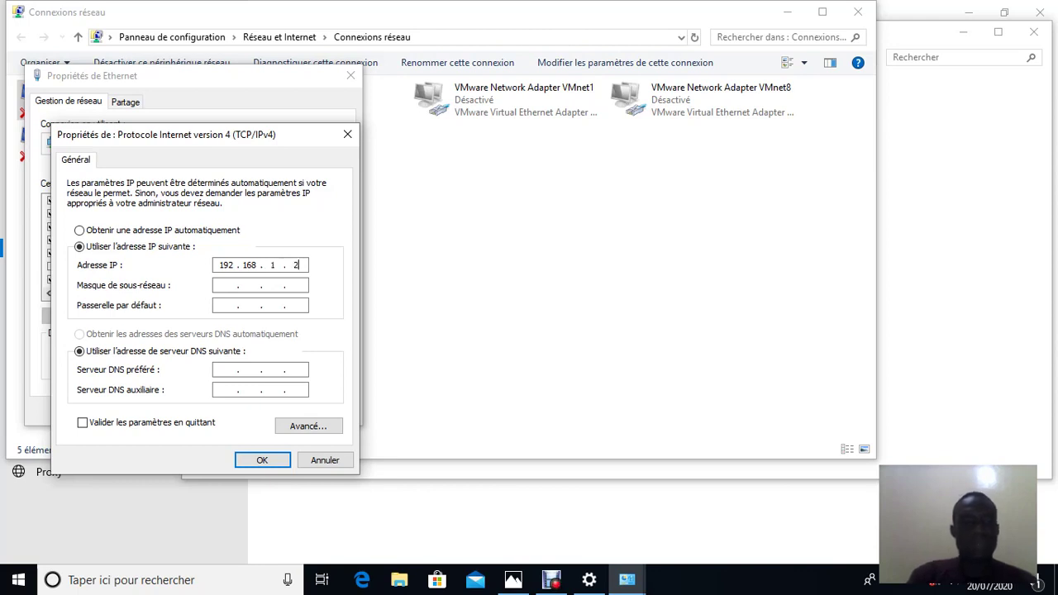
pyautogui.press('Tab')
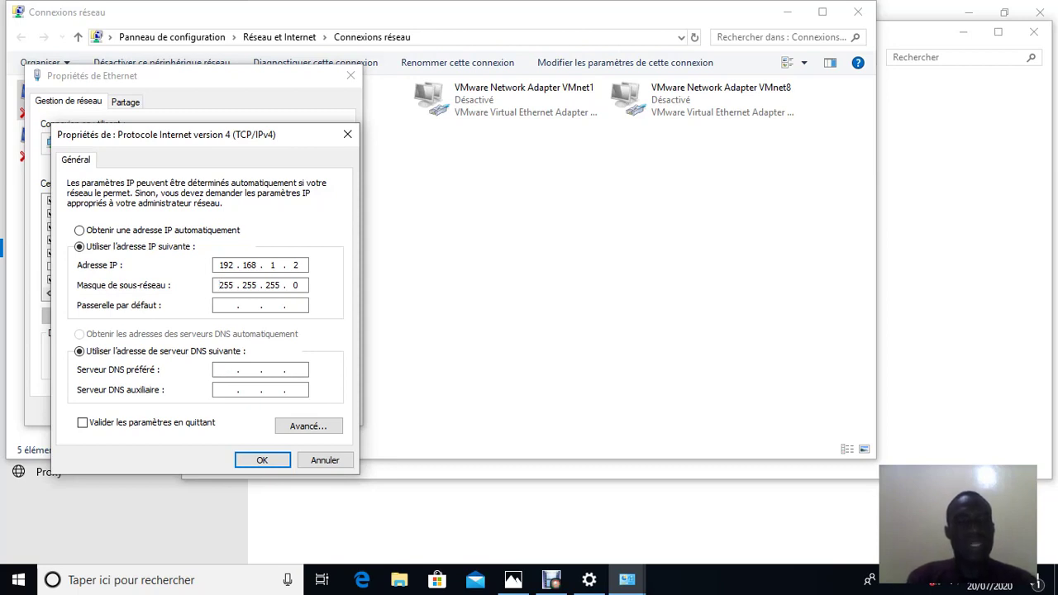
# Step: Set the preferred DNS server to 192.168.1.1 and leave the IPv4 properties
pyautogui.click(227, 369)
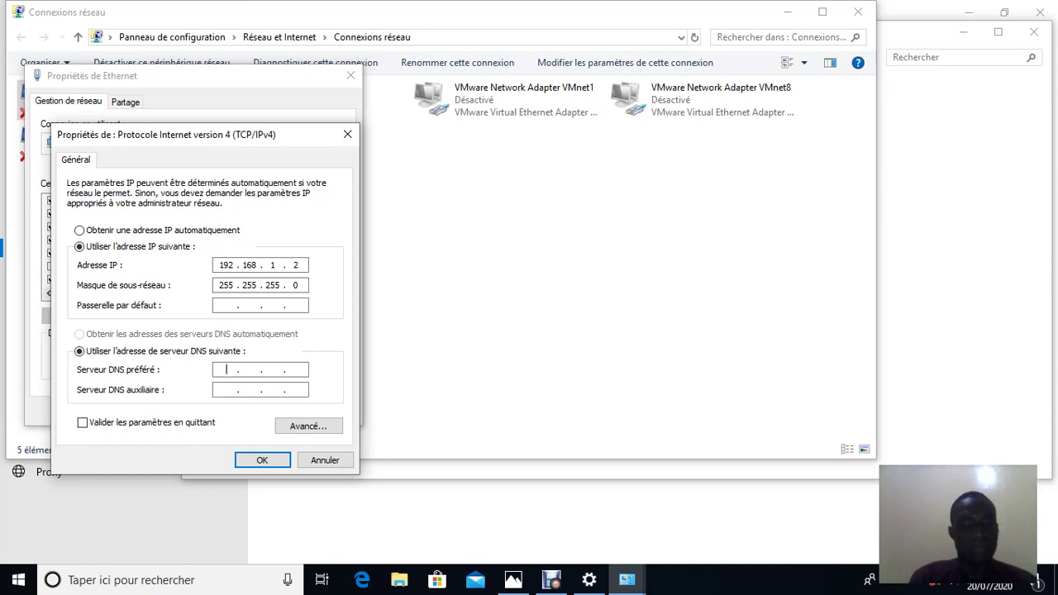
pyautogui.write('192 . ')
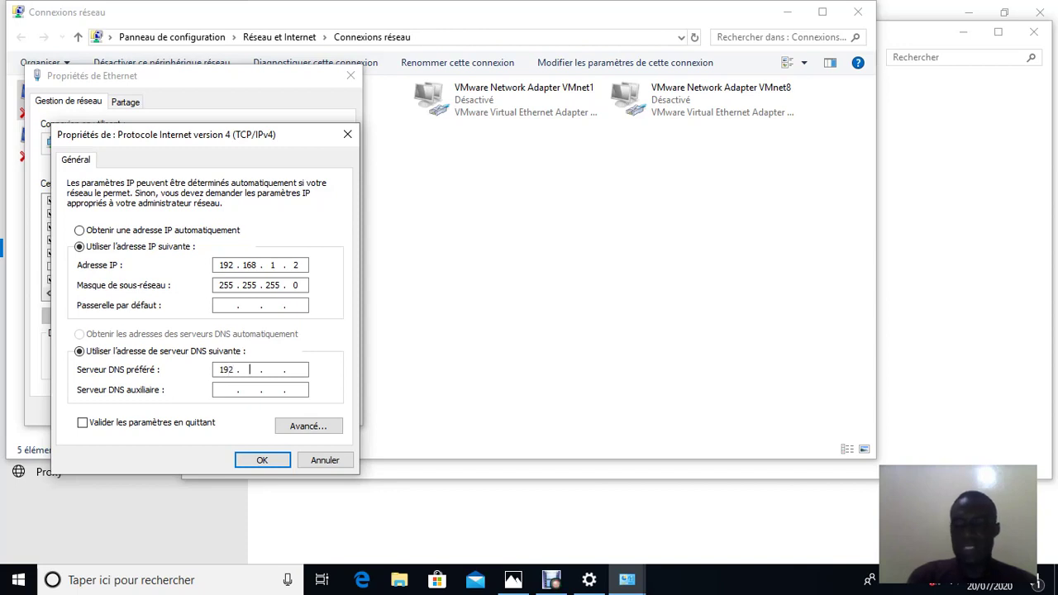
pyautogui.write('168 . 1 ')
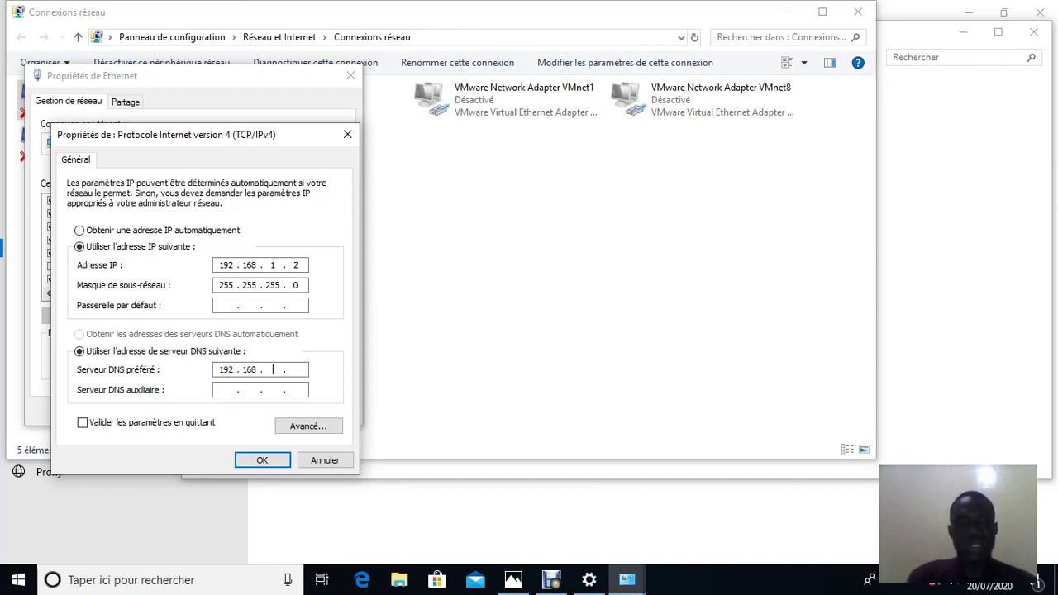
pyautogui.write('. 1')
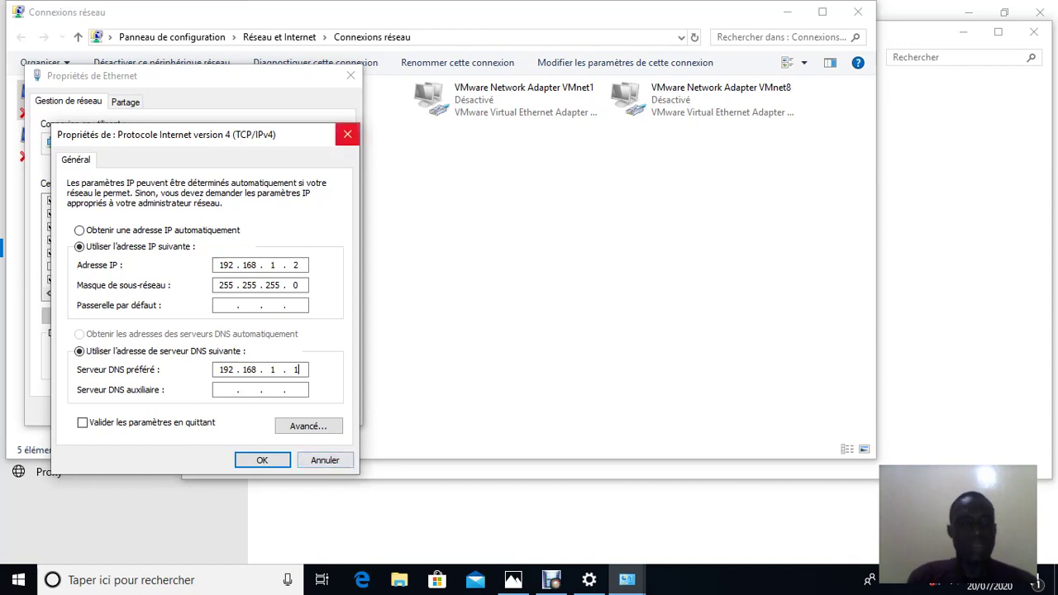
pyautogui.press('Return')
# Step: Close the Ethernet properties and the network control panel windows, and minimise the Settings window to return to the desktop
pyautogui.click(351, 75)
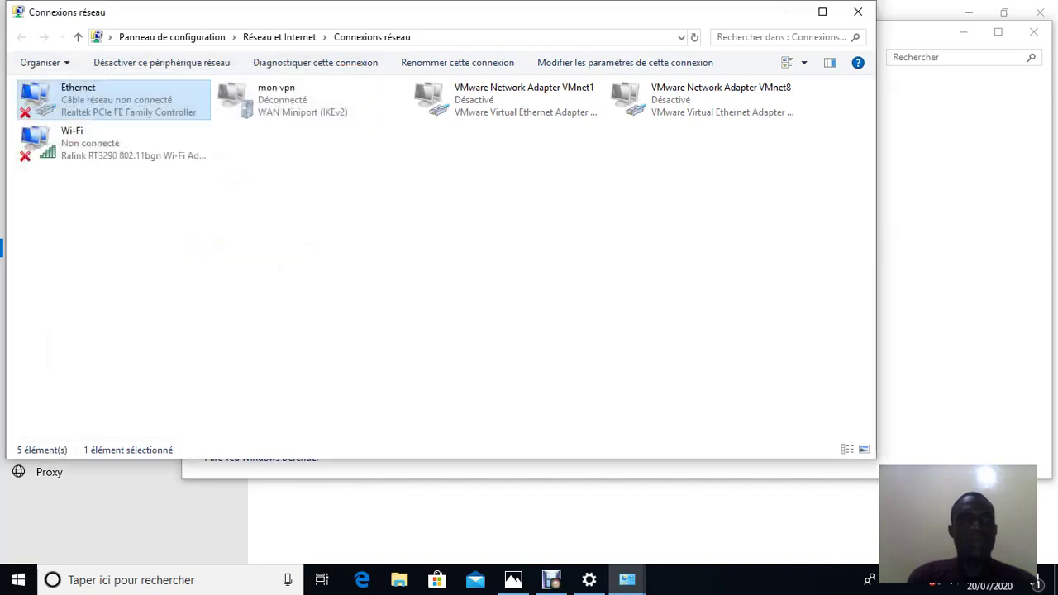
pyautogui.click(858, 12)
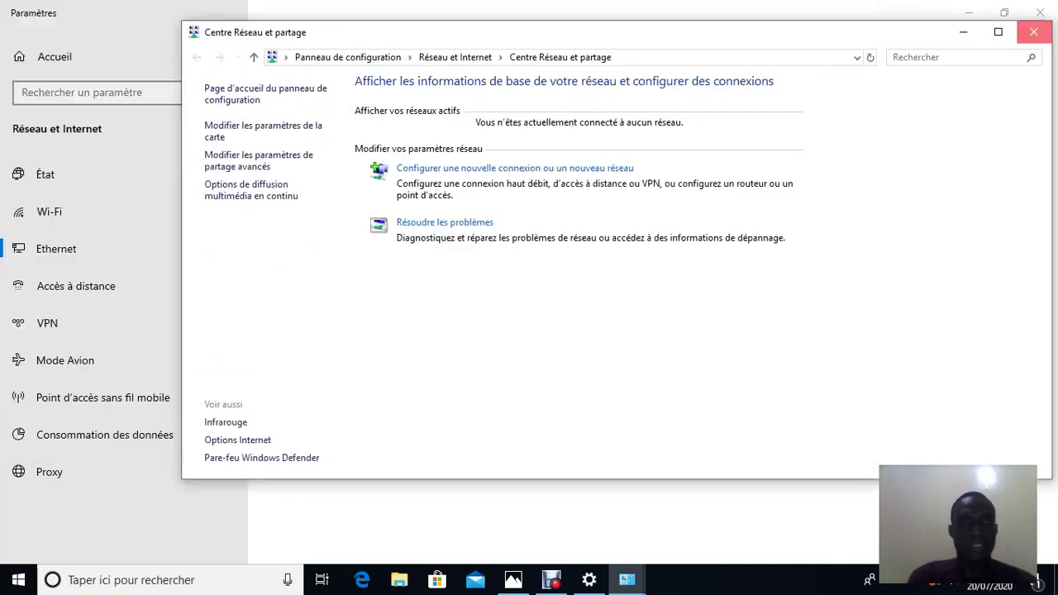
pyautogui.click(1034, 32)
pyautogui.click(969, 13)
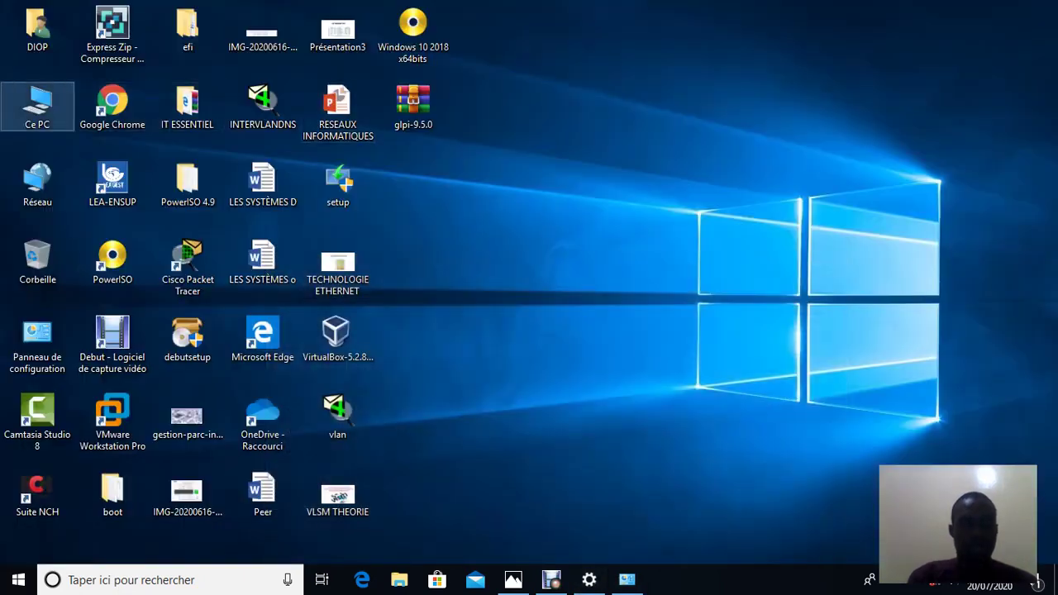
# Step: Open the computer name and workgroup modification dialog from the advanced system properties of Ce PC
pyautogui.click(38, 106)
pyautogui.rightClick(39, 114)
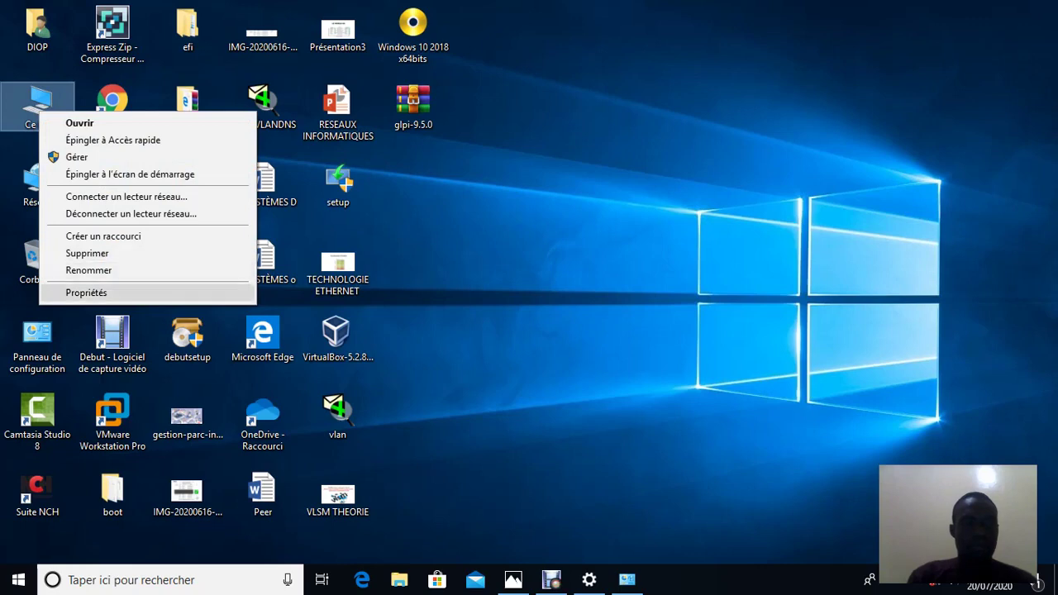
pyautogui.press('Return')
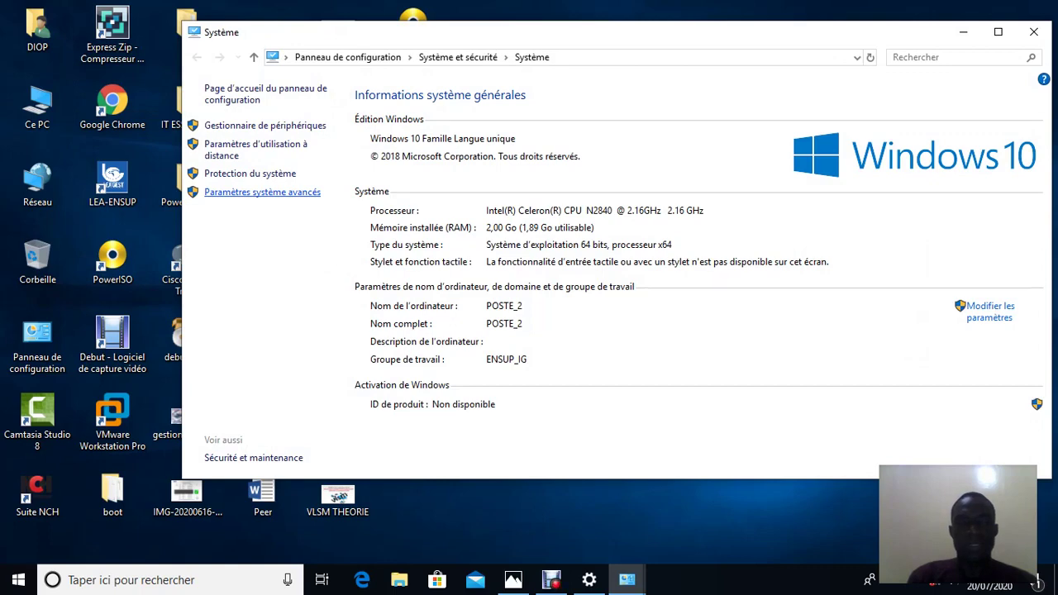
pyautogui.click(262, 191)
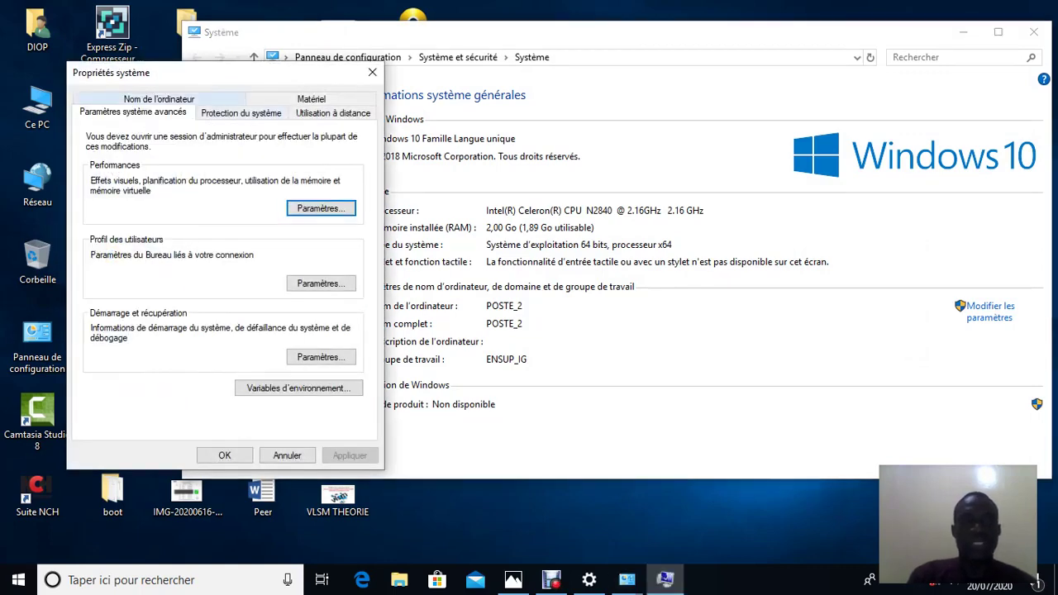
pyautogui.hotkey('ctrl', 'shift', 'Tab')
pyautogui.hotkey('ctrl', 'shift', 'Tab')
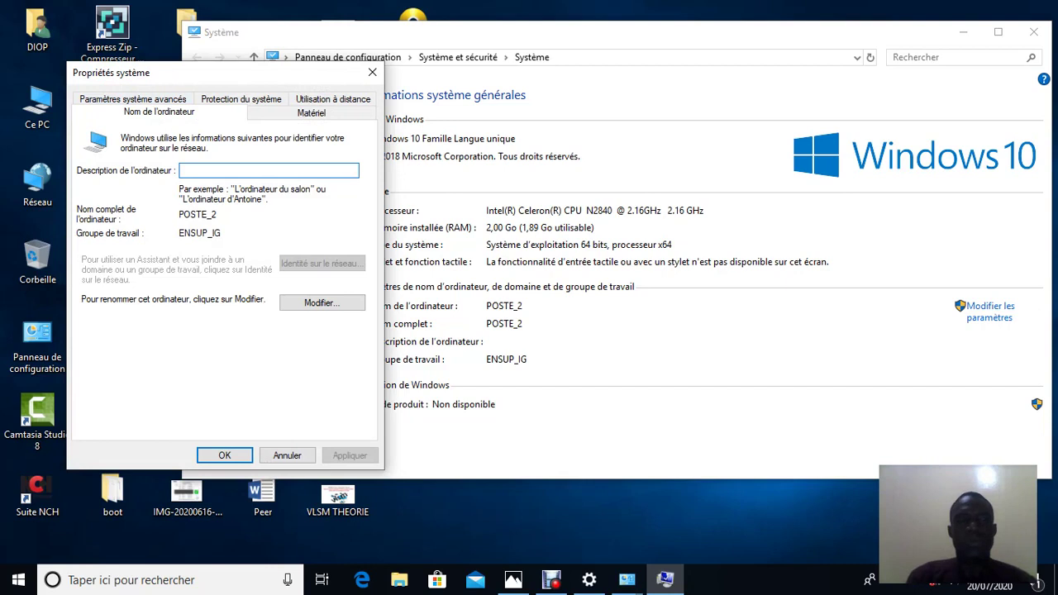
pyautogui.hotkey('alt', 'm')
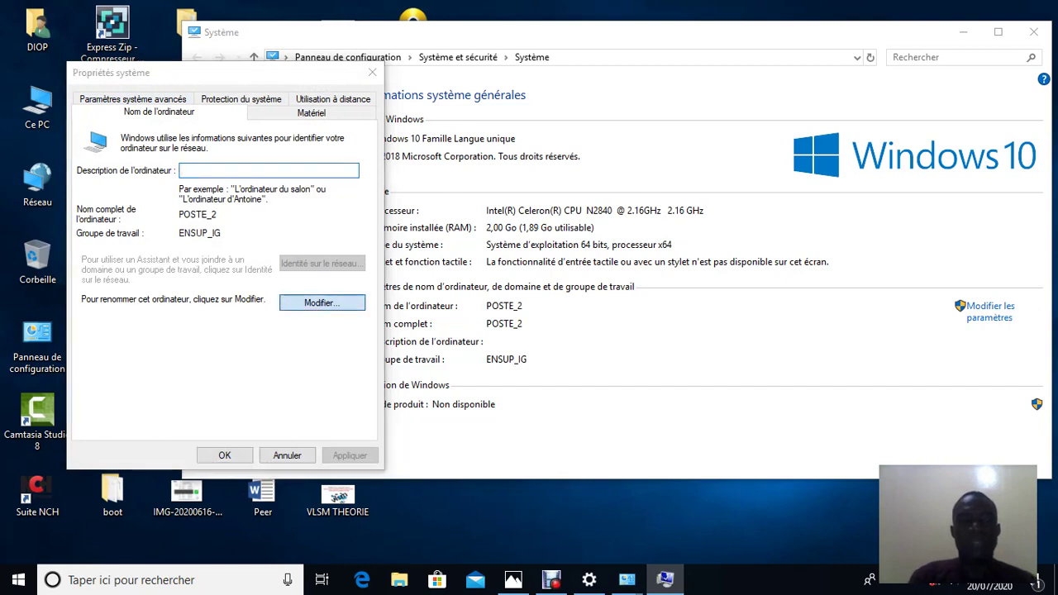